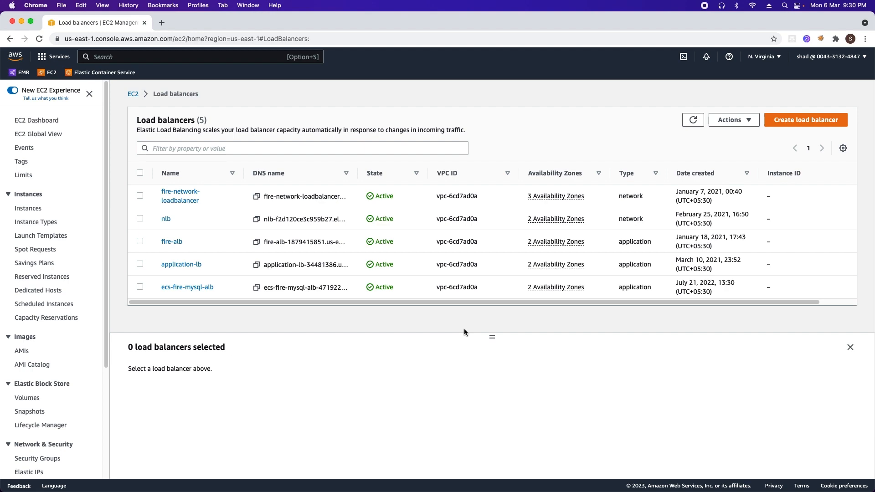
# - Start creating a new load balancer of the Application Load Balancer type
pyautogui.click(796, 121)
pyautogui.scroll(-3, 113, 303)
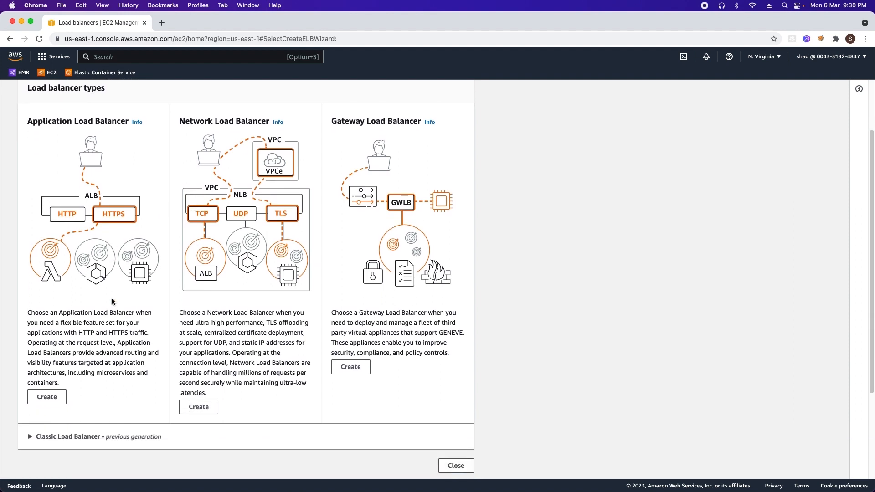
pyautogui.scroll(-1, 69, 356)
pyautogui.click(47, 373)
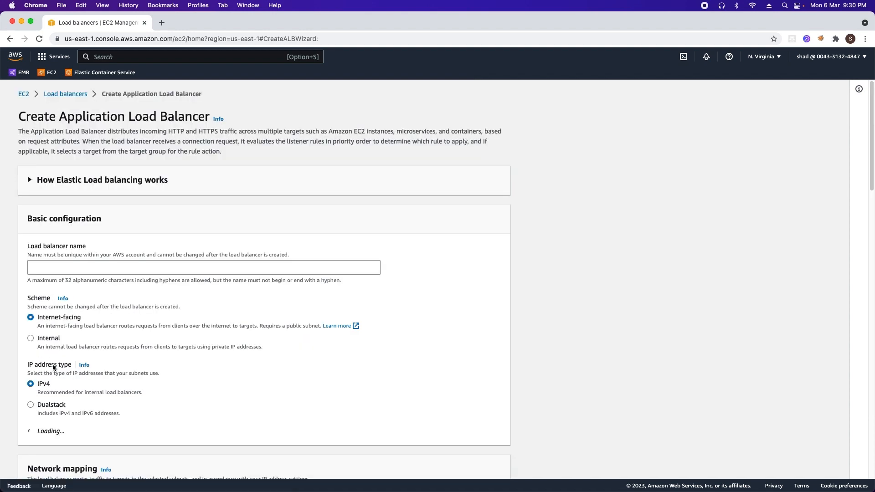
# - Name the load balancer sparkflows-alb-test
pyautogui.scroll(-1, 53, 368)
pyautogui.click(43, 249)
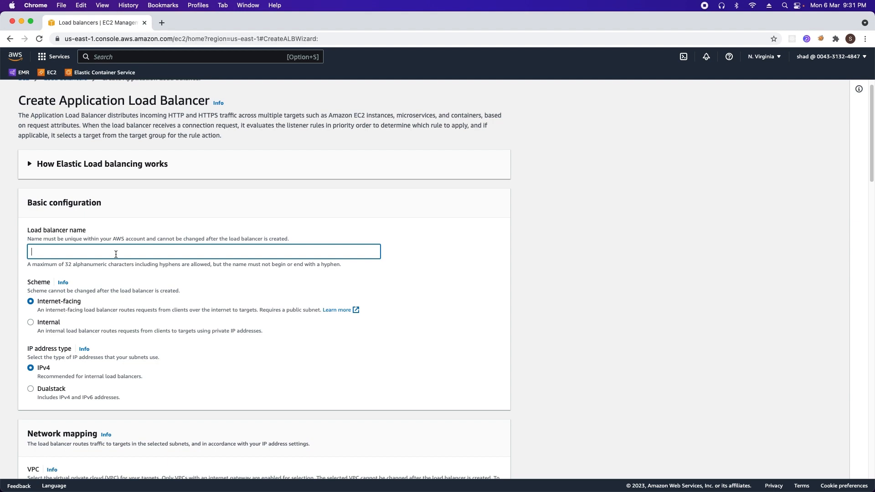
pyautogui.write('sparkflows-alb-test')
# - Enable the us-east-1a, us-east-1b and us-east-1c availability zones in the load balancer's network mapping
pyautogui.scroll(-5, 97, 255)
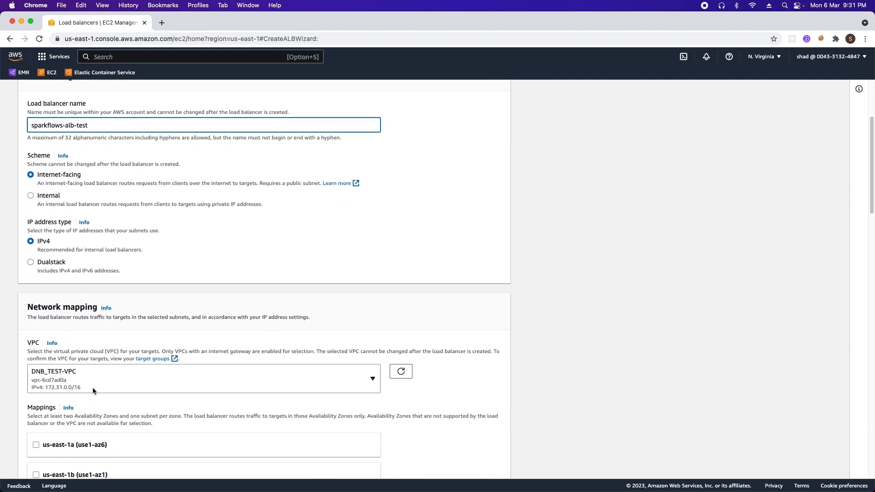
pyautogui.scroll(-5, 179, 390)
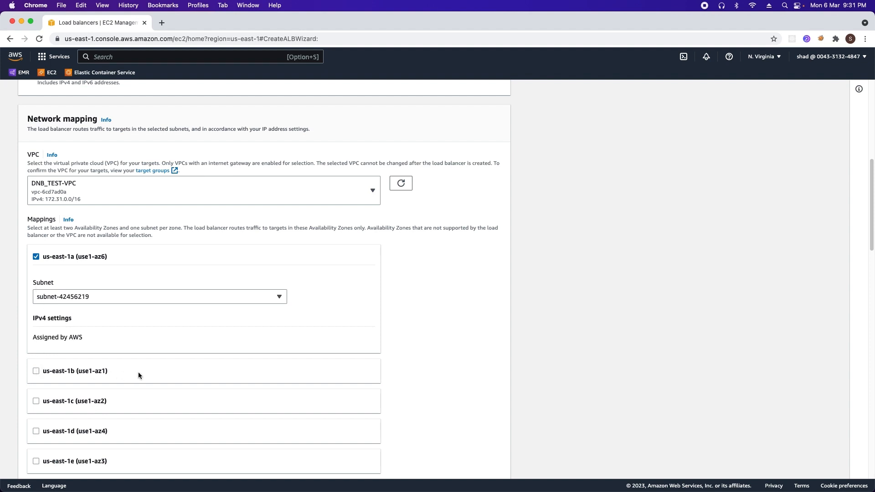
pyautogui.scroll(-2, 138, 372)
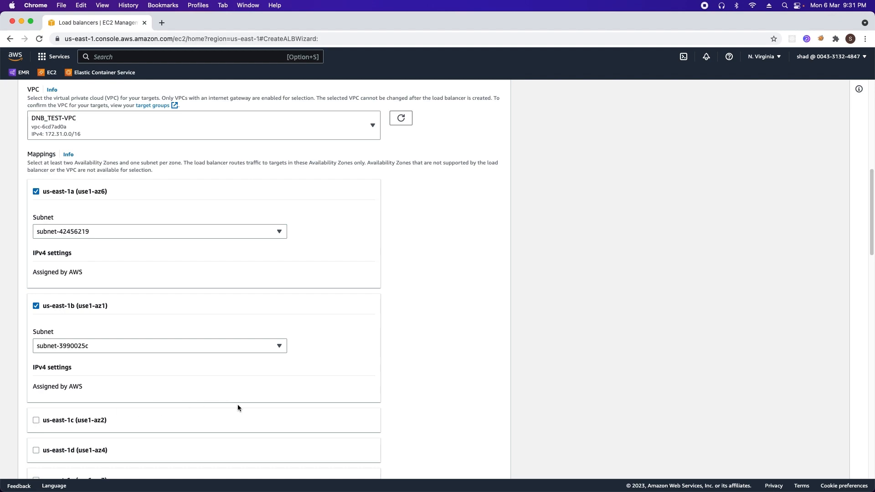
pyautogui.scroll(-1, 239, 407)
pyautogui.scroll(-4, 240, 407)
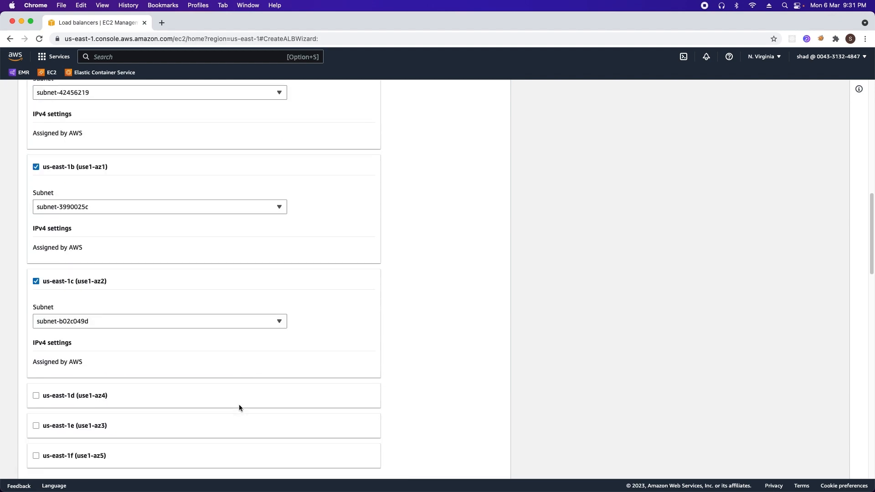
# - Add the load-balancer-wizard-2 security group to the load balancer
pyautogui.scroll(-3, 240, 407)
pyautogui.scroll(-5, 239, 404)
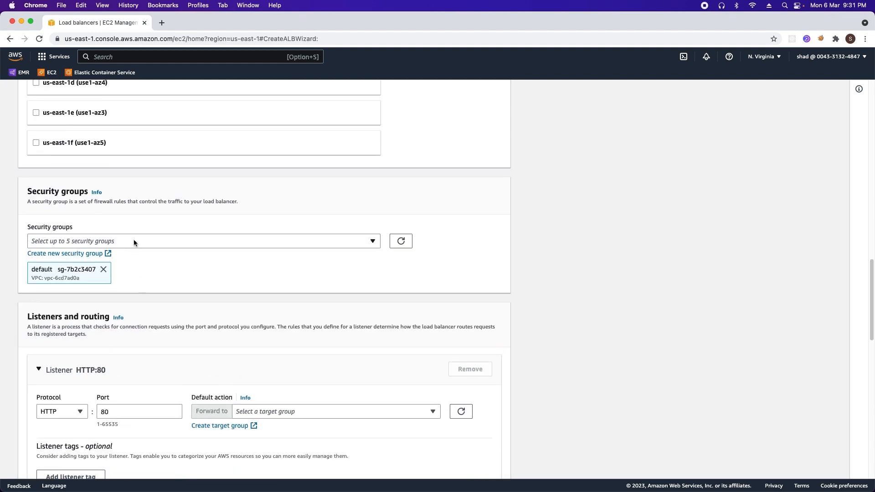
pyautogui.click(133, 241)
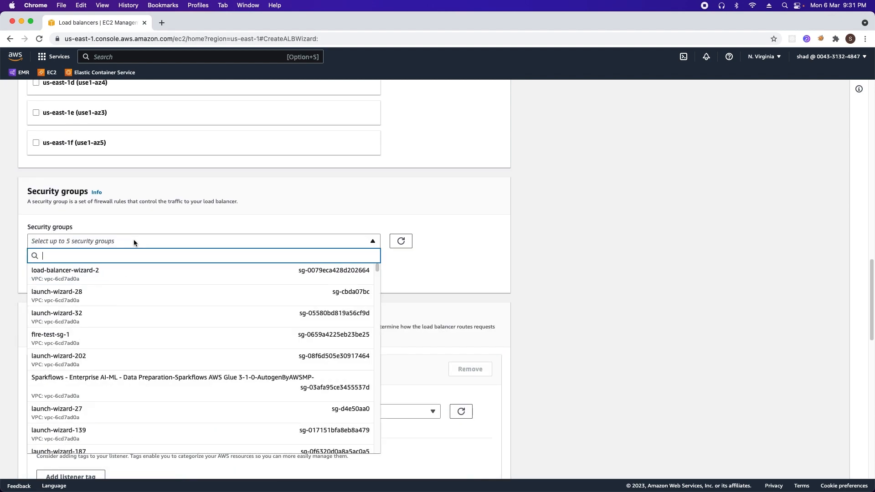
pyautogui.click(112, 274)
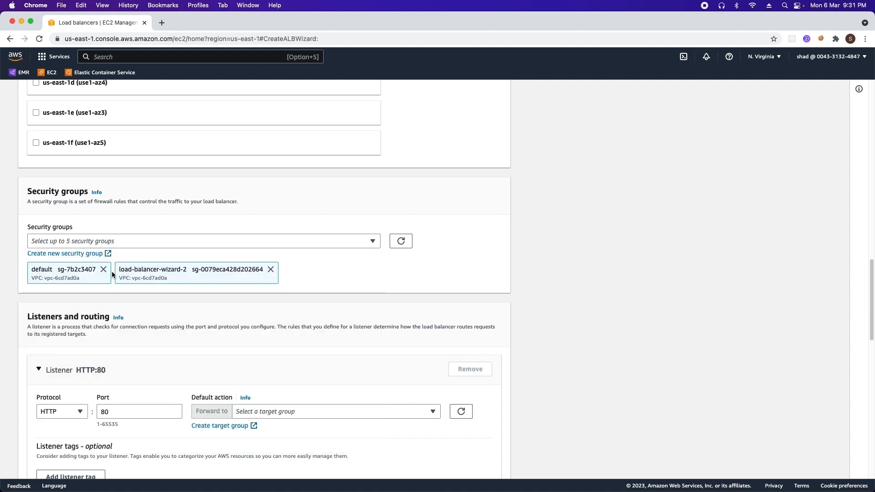
# - Set the listener protocol to HTTPS on port 443
pyautogui.scroll(-2, 112, 274)
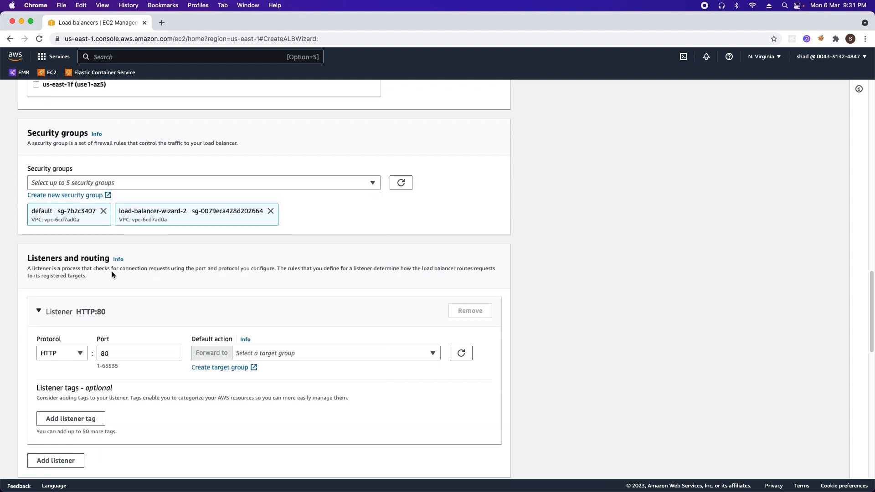
pyautogui.scroll(-2, 111, 273)
pyautogui.click(73, 291)
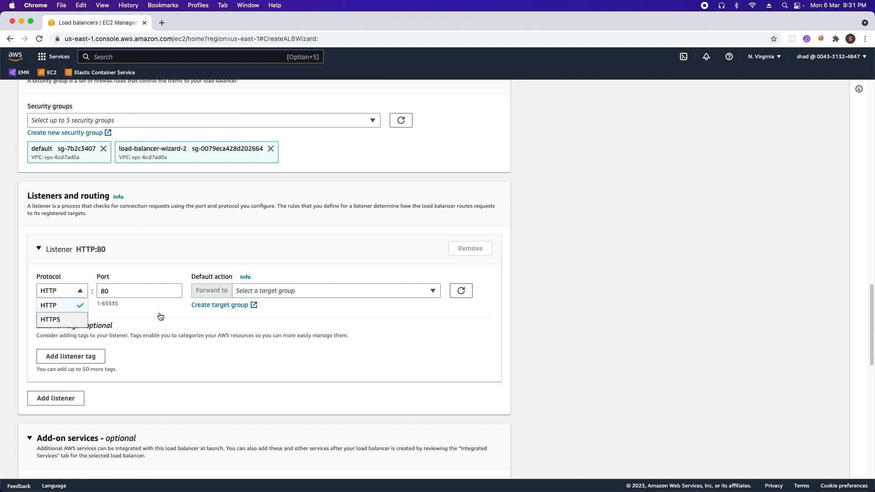
pyautogui.press('Return')
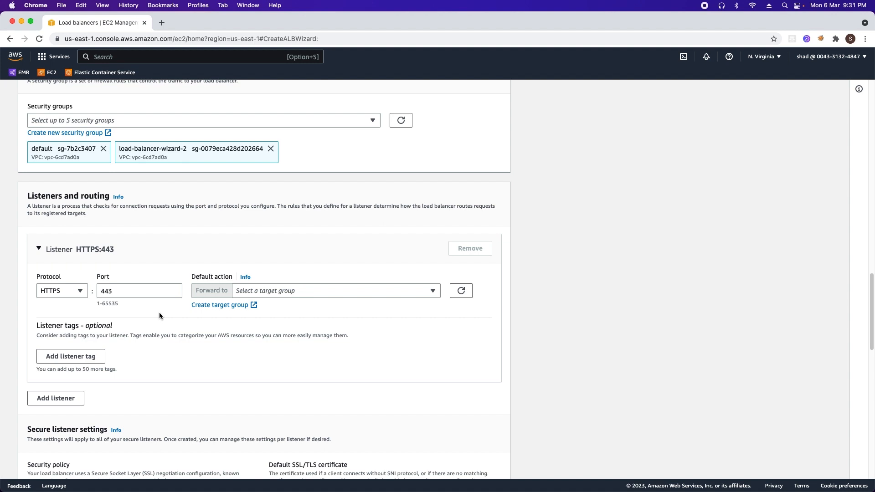
# - Start creating a target group for the listener's default action and choose IP addresses as the target type
pyautogui.click(252, 309)
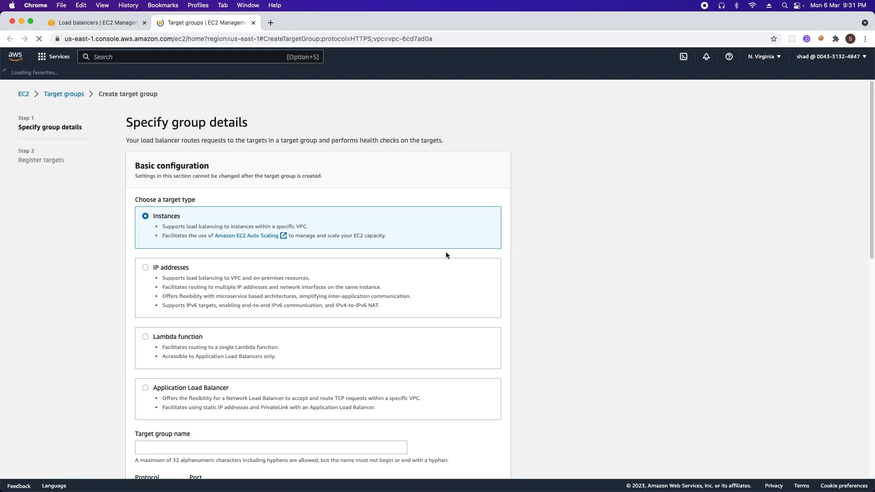
pyautogui.scroll(-2, 273, 283)
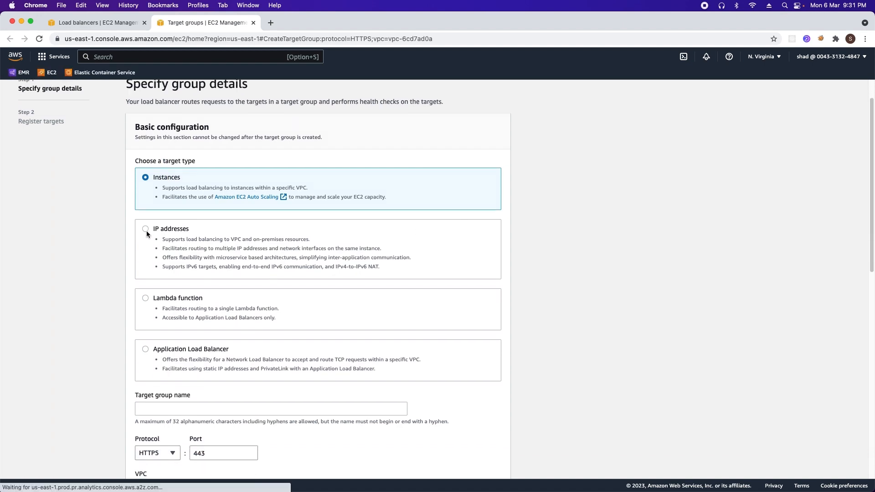
pyautogui.click(138, 228)
# - Name the target group sparkflows-test-target-group
pyautogui.scroll(-5, 127, 243)
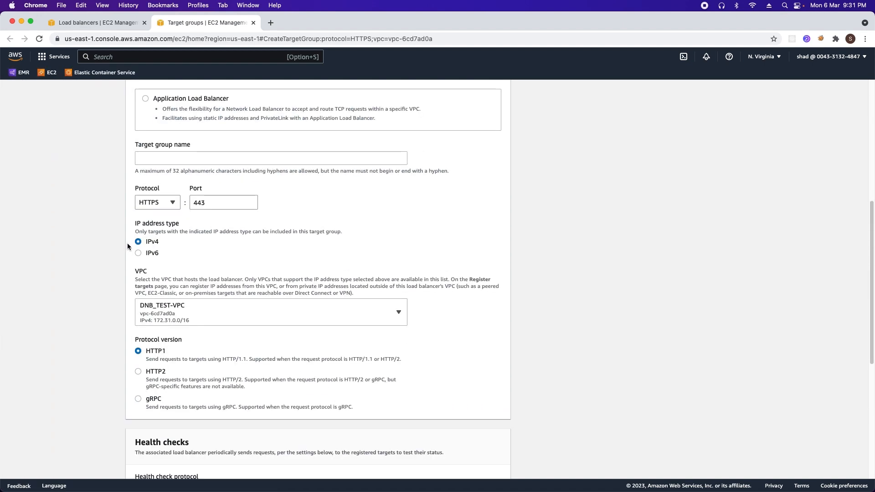
pyautogui.click(167, 157)
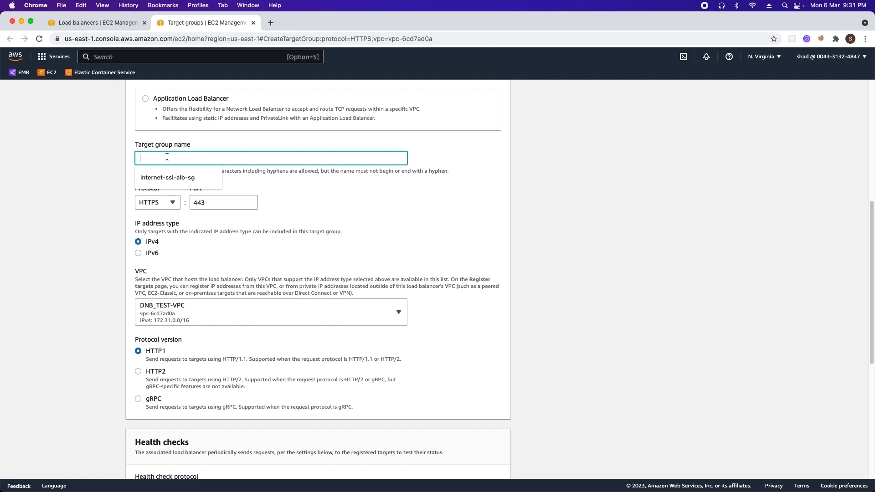
pyautogui.write('sparkflows')
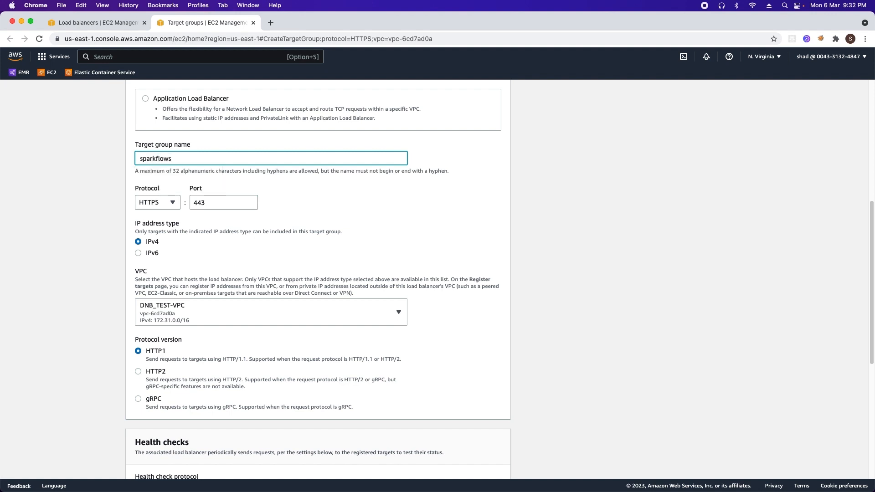
pyautogui.write('-test-target-group')
# - Set the target group's health check path to /healtcheck
pyautogui.scroll(-5, 162, 216)
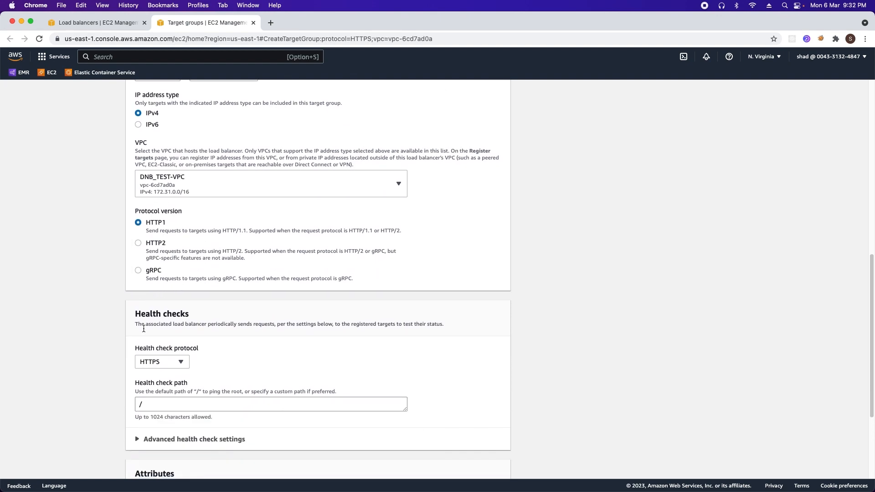
pyautogui.scroll(-2, 157, 350)
pyautogui.scroll(5, 157, 350)
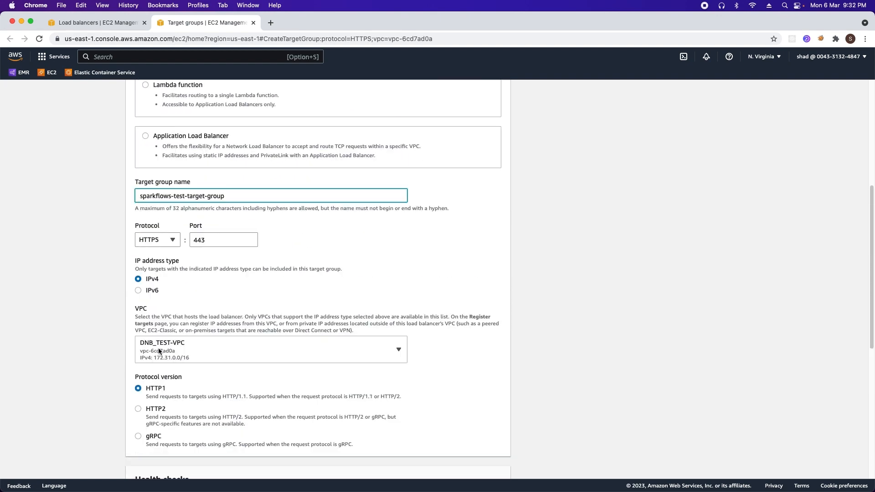
pyautogui.scroll(-4, 158, 349)
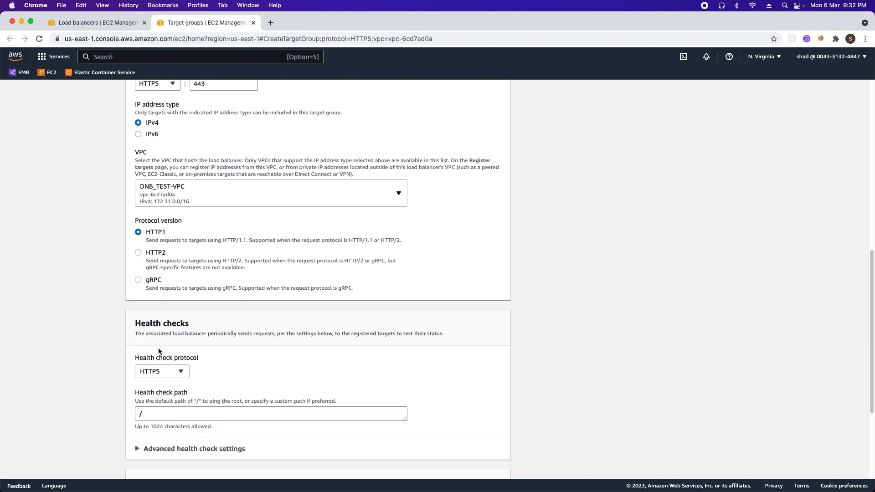
pyautogui.click(158, 396)
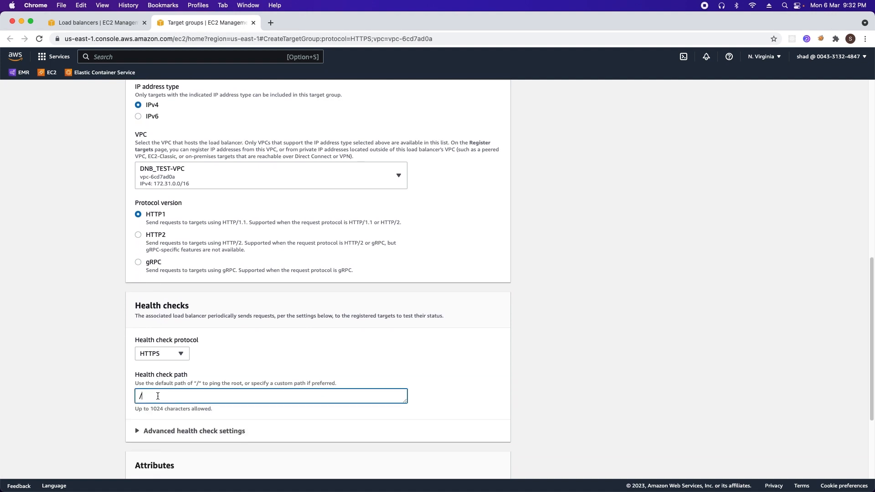
pyautogui.write('healtcheck')
# - Set the health check interval to 100 seconds in the advanced settings and continue to target registration
pyautogui.click(174, 431)
pyautogui.scroll(-5, 150, 424)
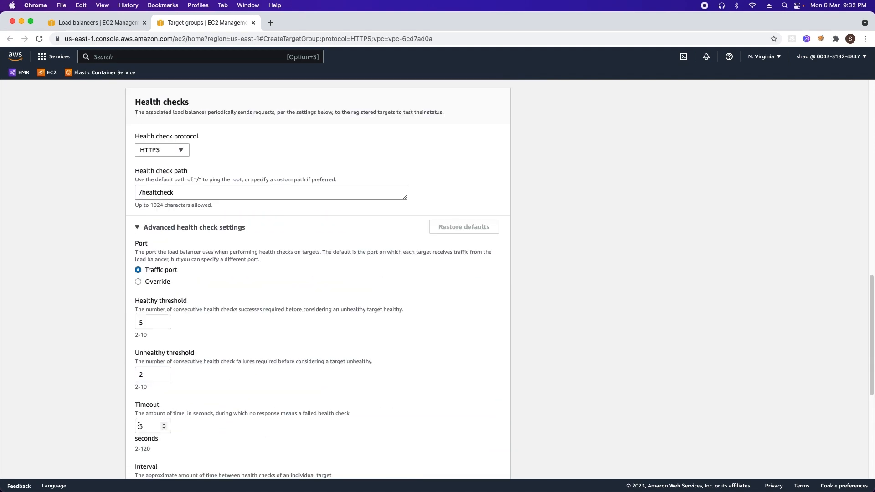
pyautogui.scroll(-1, 129, 411)
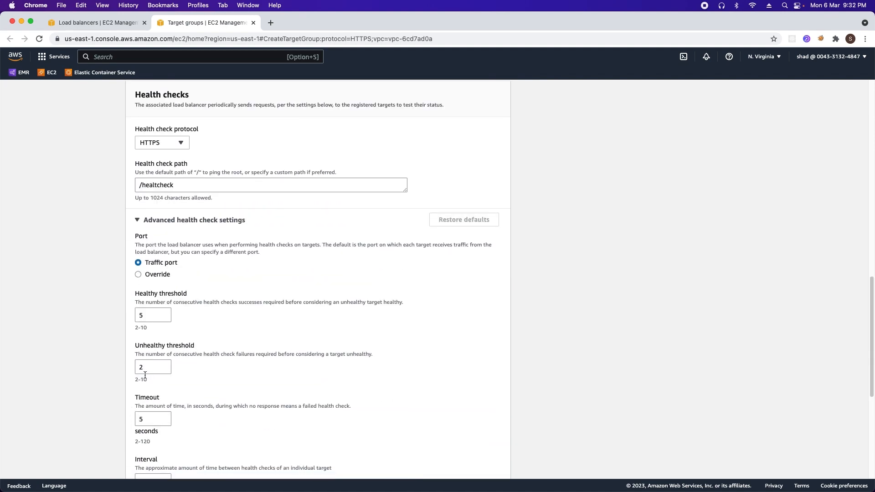
pyautogui.scroll(-2, 151, 410)
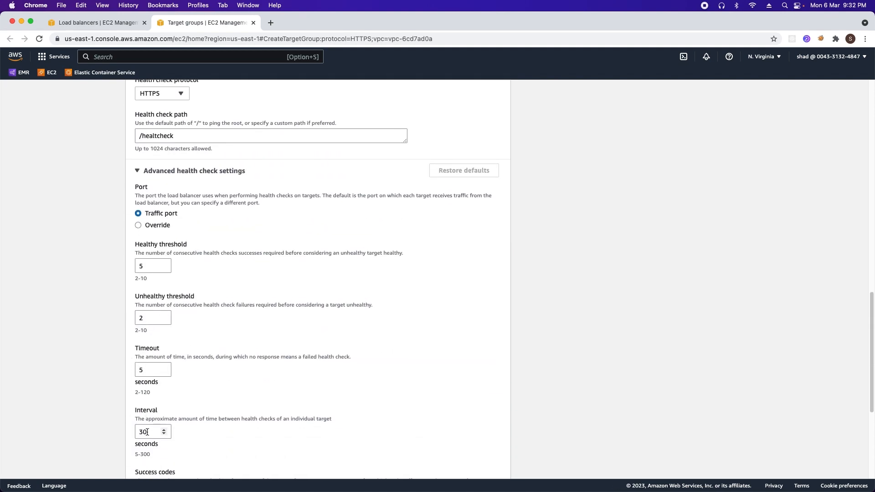
pyautogui.doubleClick(140, 432)
pyautogui.write('100')
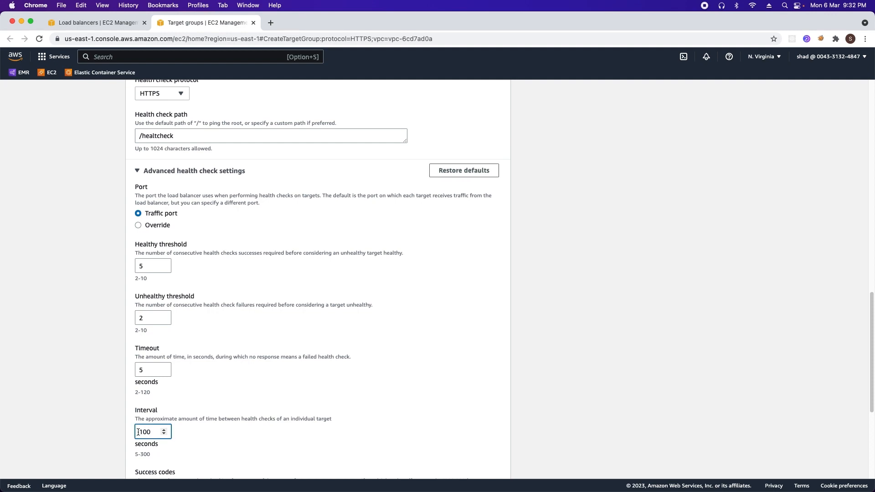
pyautogui.scroll(-5, 138, 432)
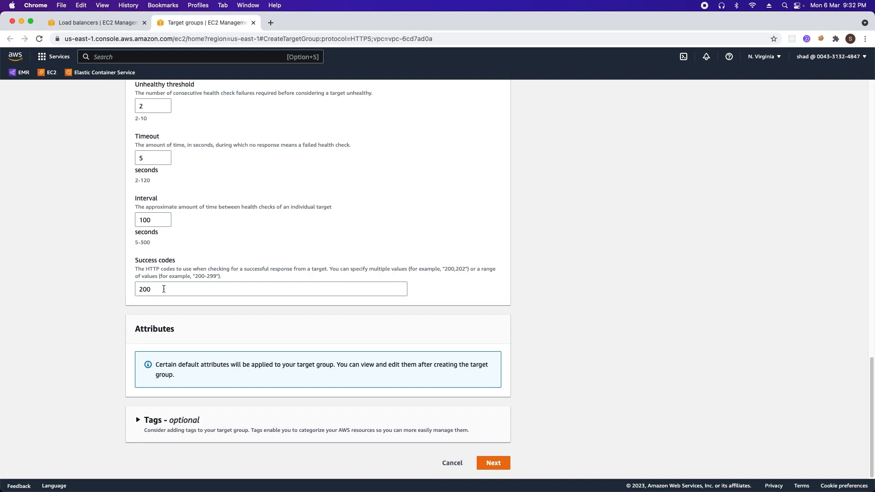
pyautogui.click(488, 463)
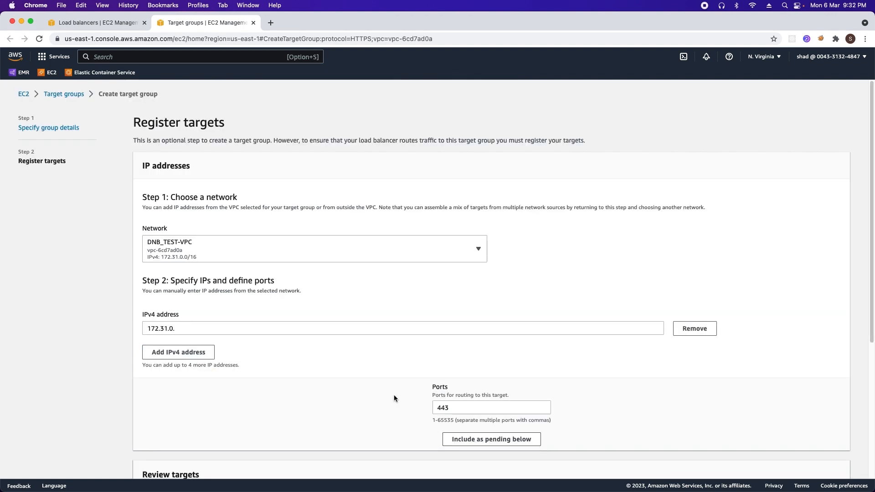
# - Enter 172.31.0.10 as the target IPv4 address and include it as a pending target on port 443
pyautogui.click(210, 326)
pyautogui.write('10')
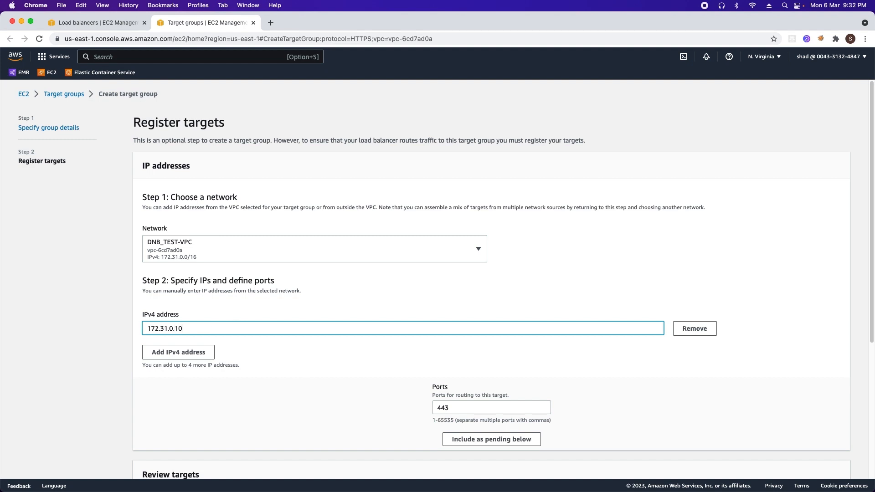
pyautogui.scroll(-1, 203, 338)
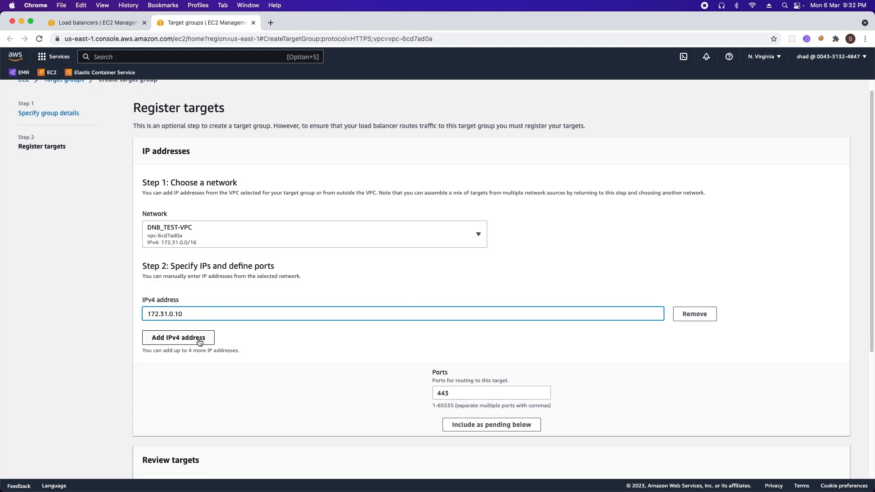
pyautogui.click(199, 339)
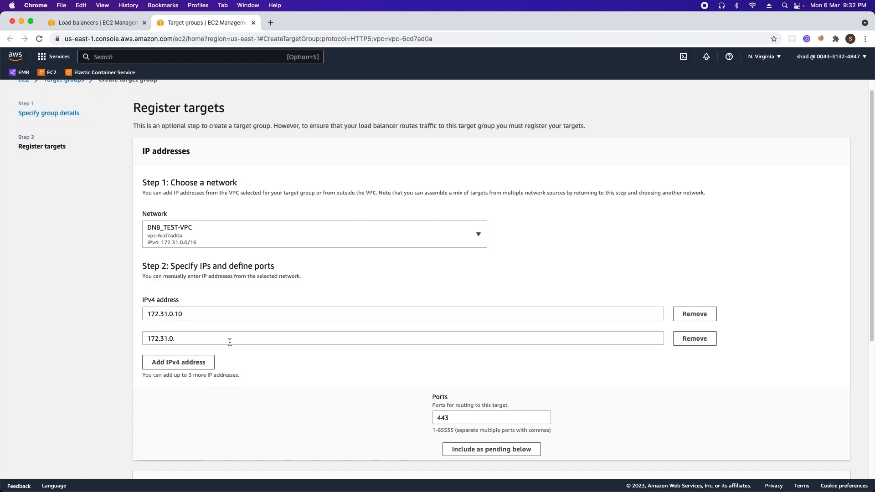
pyautogui.click(691, 345)
pyautogui.click(505, 425)
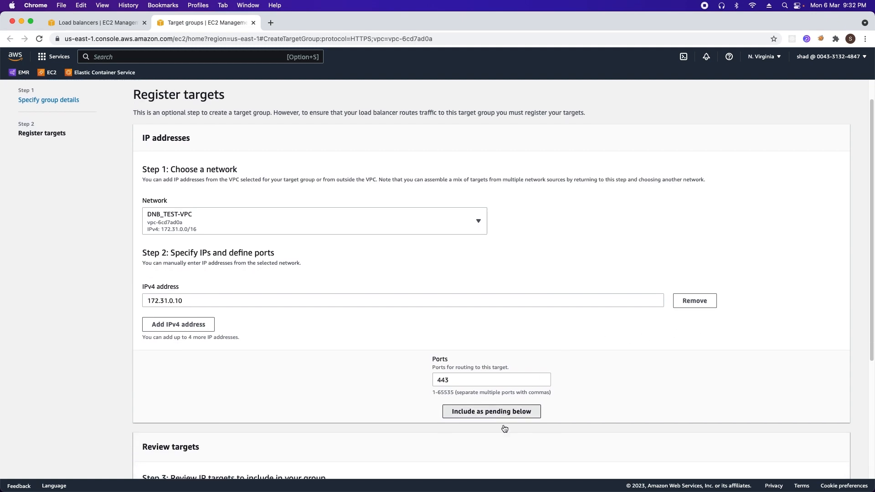
# - Create the target group with the pending IP target and locate it in the target groups list
pyautogui.scroll(-5, 503, 425)
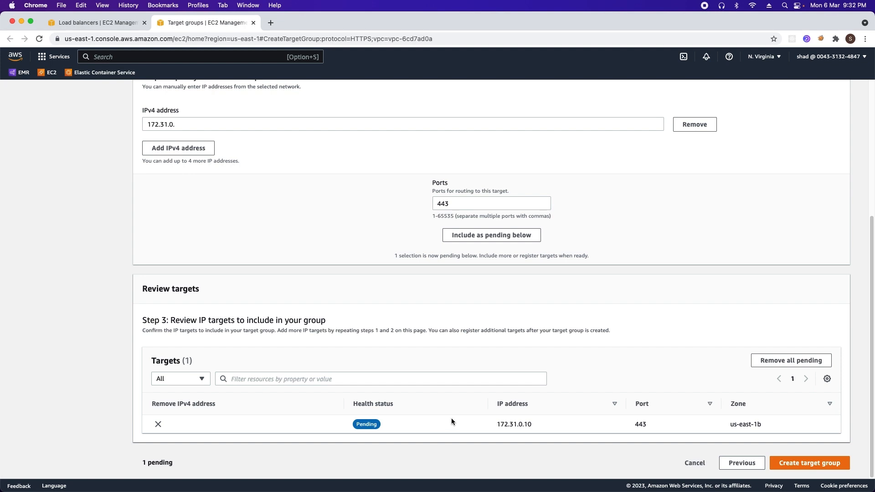
pyautogui.click(815, 465)
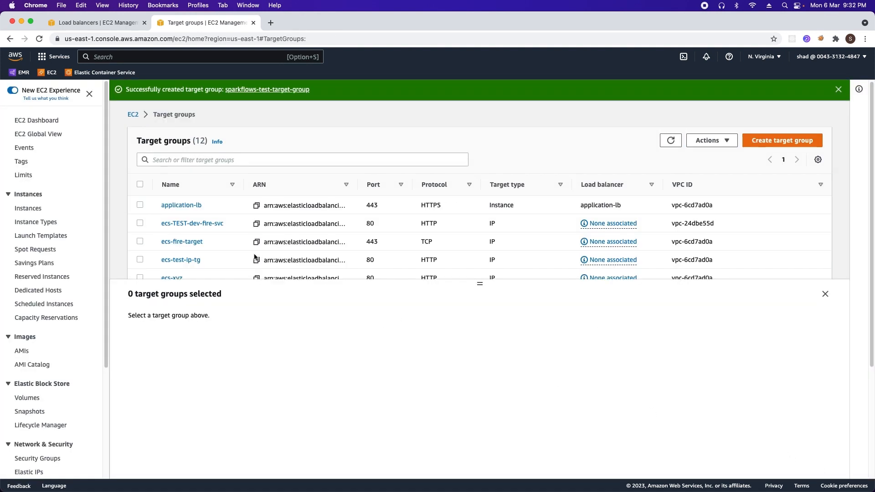
pyautogui.scroll(-6, 256, 258)
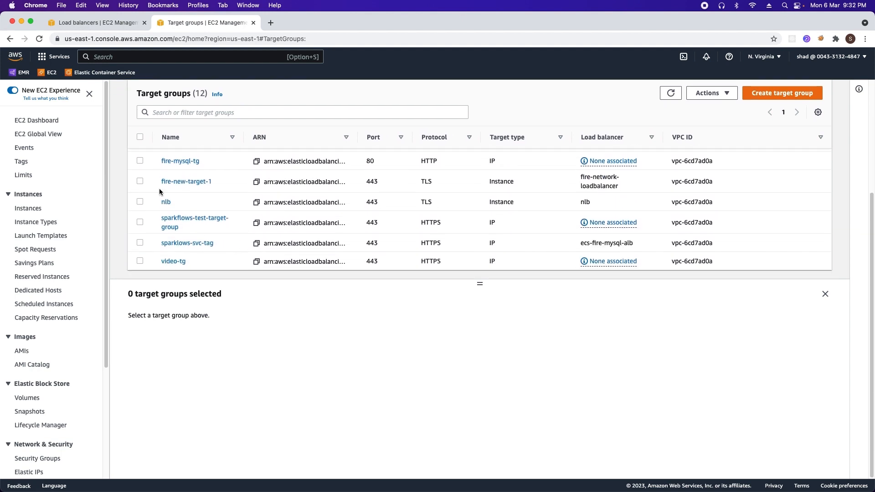
# - Refresh the available target groups in the load balancer form and set the HTTPS:443 listener to forward to sparkflows-test-target-group
pyautogui.click(108, 23)
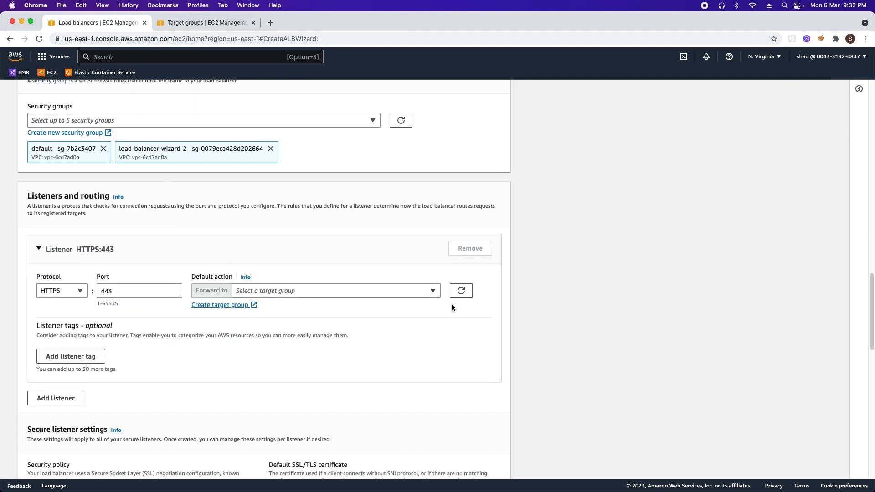
pyautogui.click(461, 291)
pyautogui.click(430, 290)
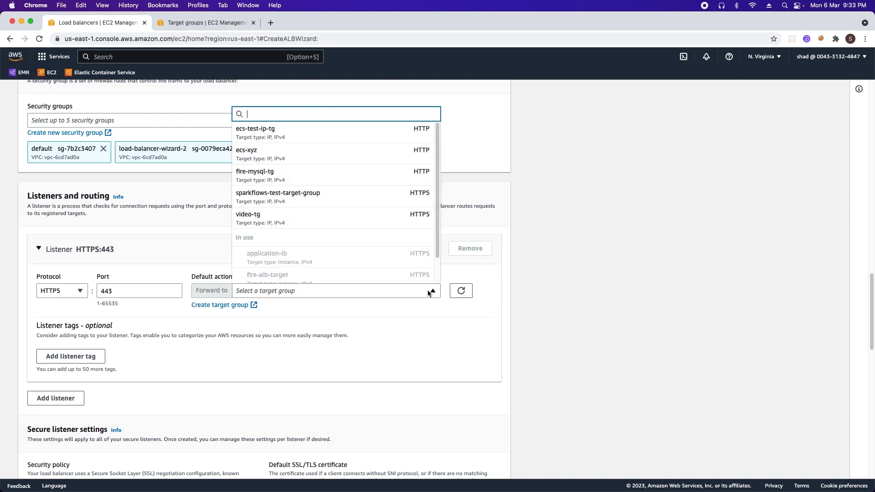
pyautogui.click(273, 199)
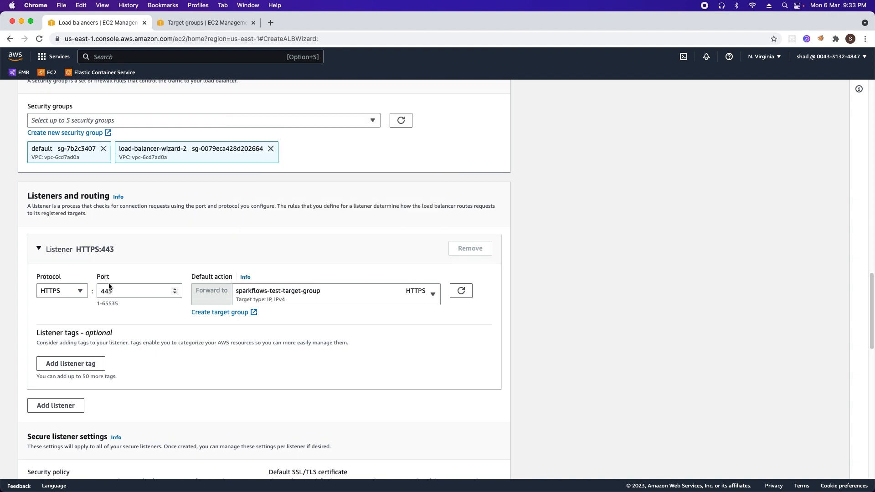
# - Choose the ACM certificate test.sparkflows.dev as the default SSL/TLS certificate in the secure listener settings
pyautogui.scroll(-1, 130, 336)
pyautogui.scroll(-5, 131, 335)
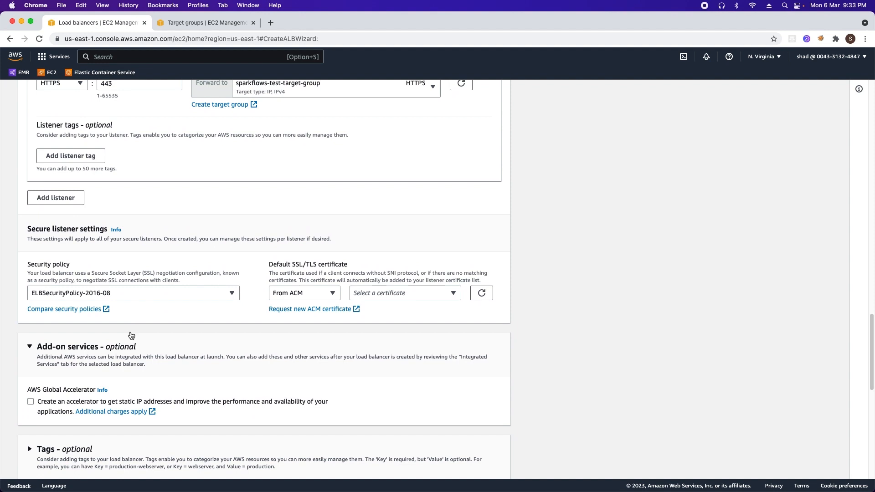
pyautogui.scroll(2, 131, 335)
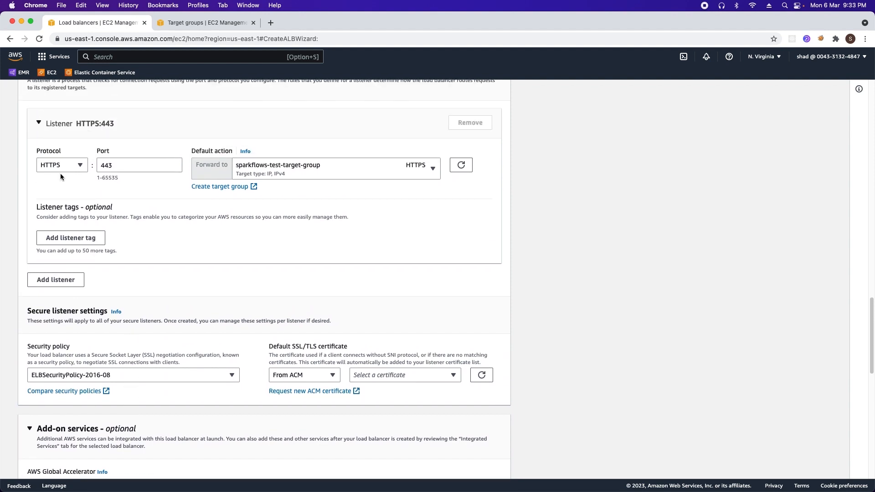
pyautogui.scroll(-2, 254, 323)
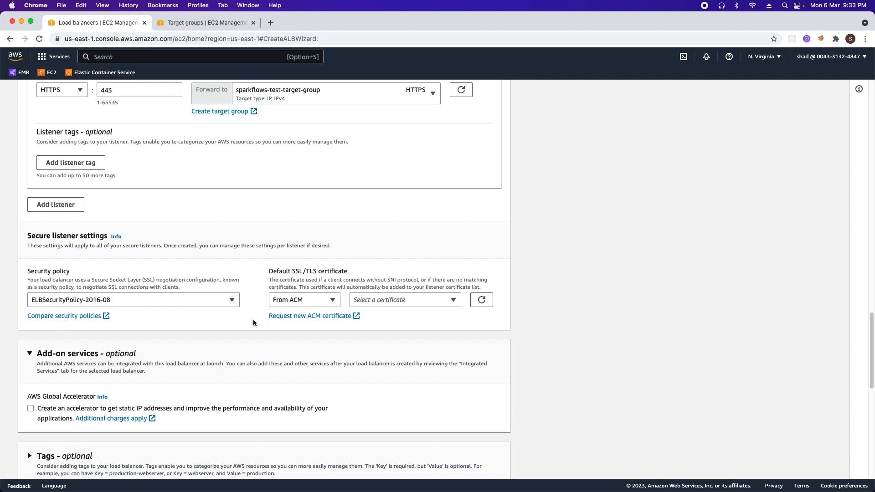
pyautogui.click(417, 301)
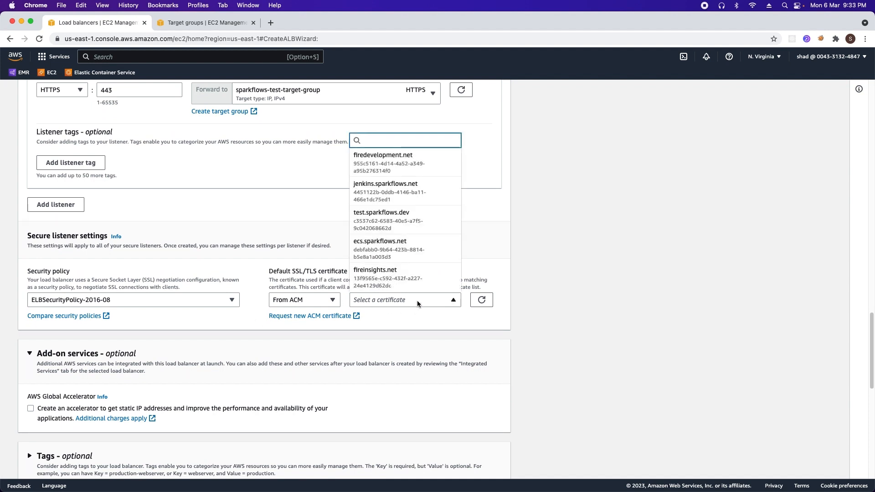
pyautogui.click(409, 217)
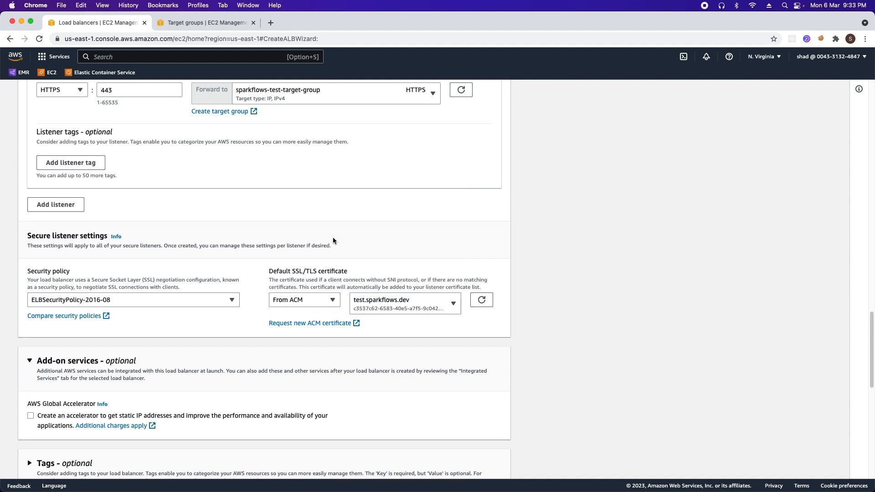
# - Create the load balancer sparkflows-alb-test from the configured settings and open its details page
pyautogui.scroll(-5, 409, 329)
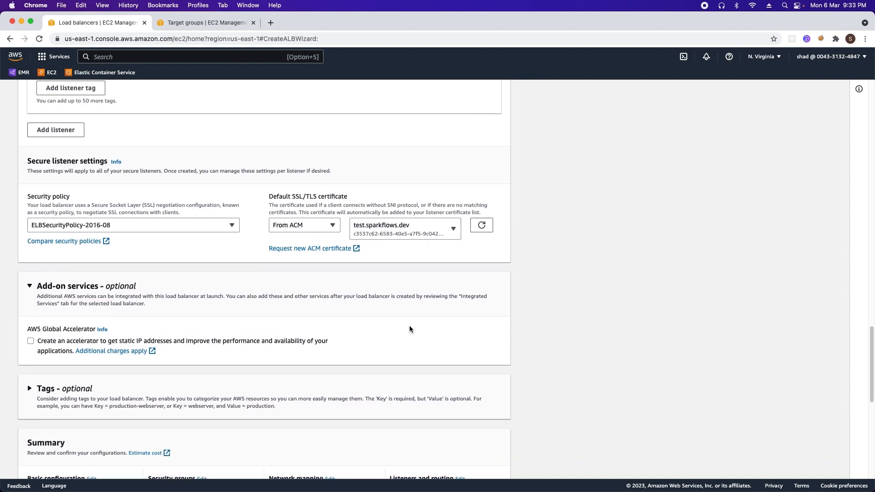
pyautogui.scroll(-4, 410, 328)
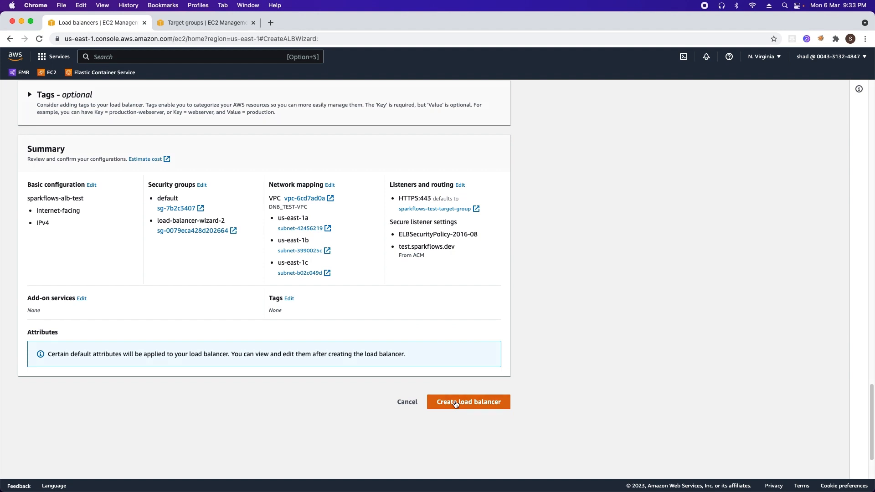
pyautogui.click(456, 404)
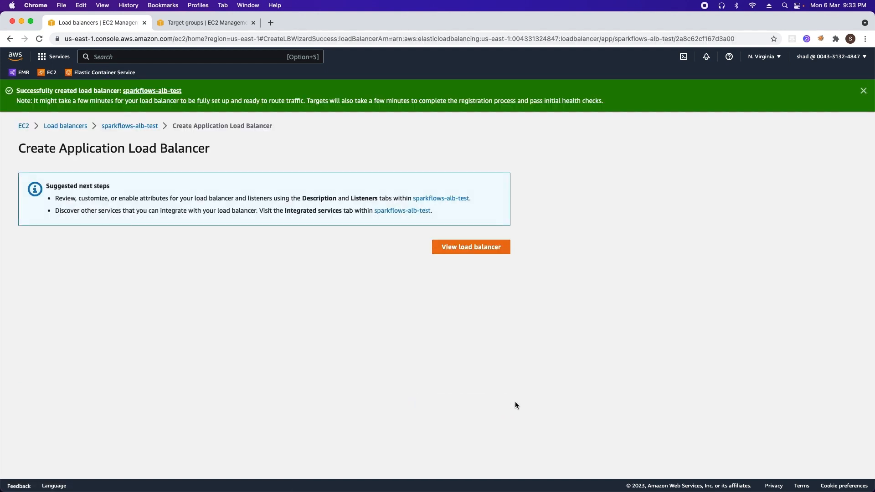
pyautogui.click(456, 251)
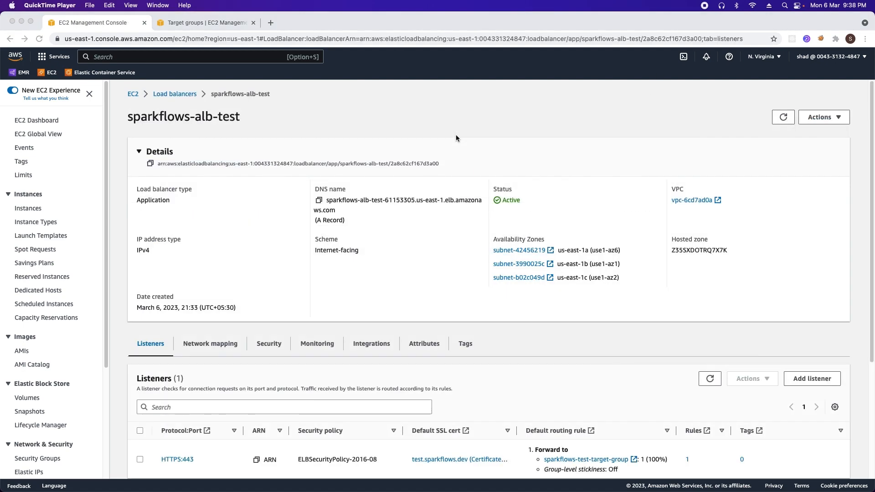
pyautogui.click(318, 202)
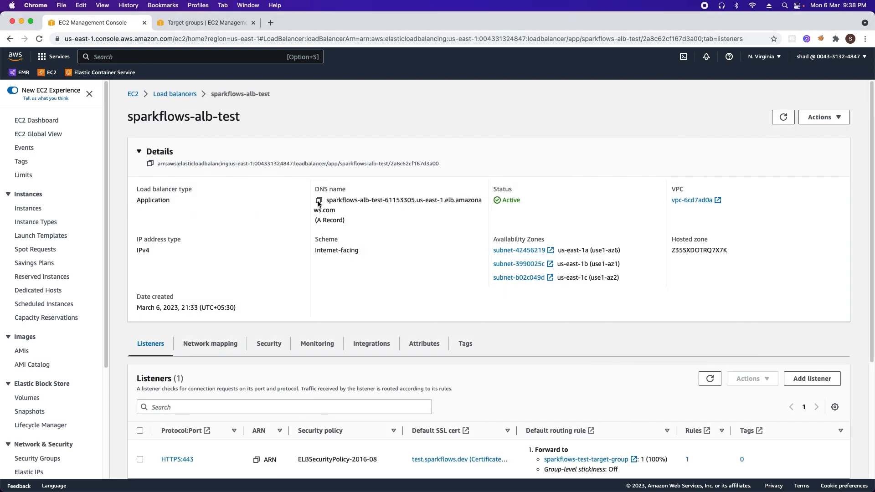
pyautogui.click(318, 202)
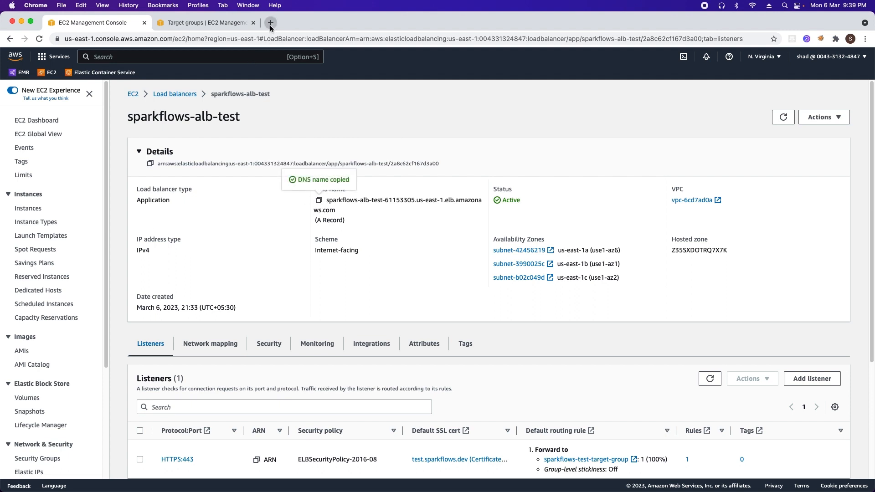
pyautogui.click(270, 23)
pyautogui.press('super+v')
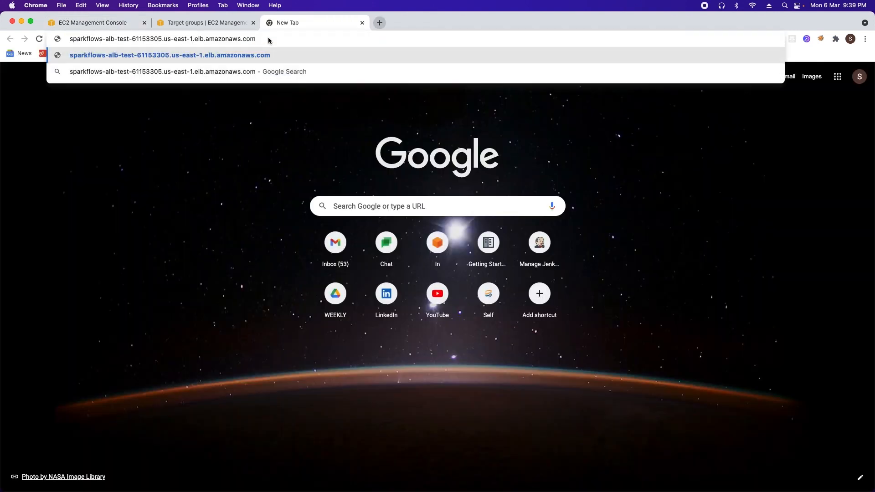
pyautogui.write('https://')
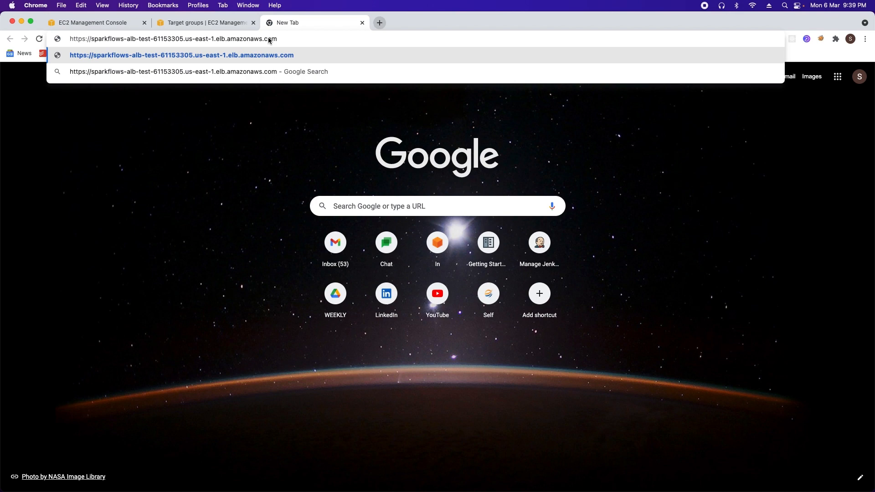
pyautogui.press('Return')
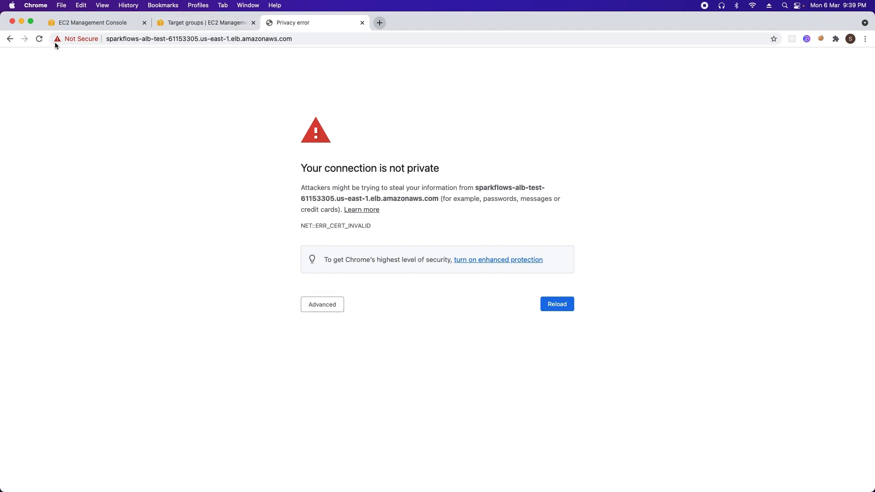
# - Inspect the certificate served at the load balancer's address and close the certificate details
pyautogui.click(79, 40)
pyautogui.click(89, 139)
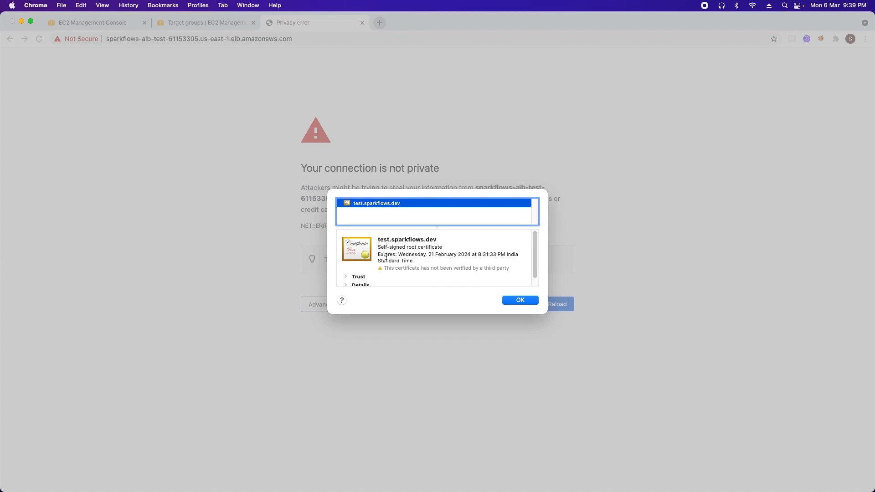
pyautogui.click(521, 301)
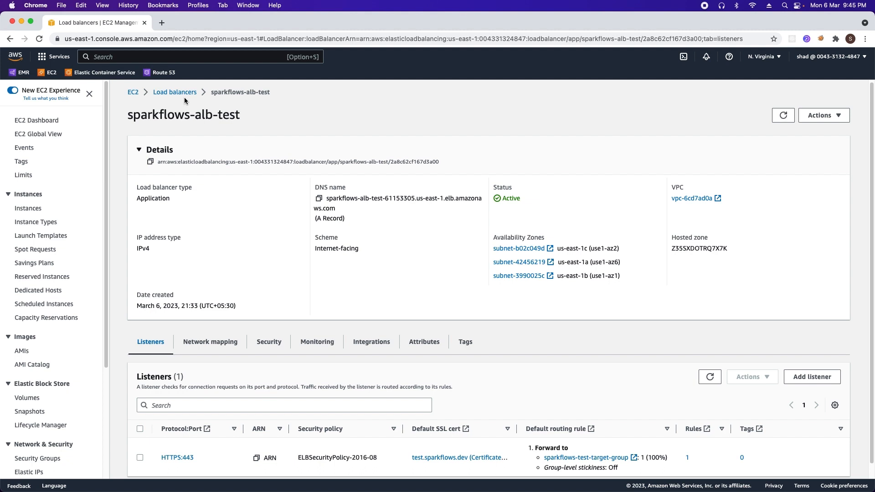
# - Open Route 53 in a separate browser tab and go to the sparkflows.net hosted zone
pyautogui.keyDown('super'); pyautogui.click(161, 73); pyautogui.keyUp('super')
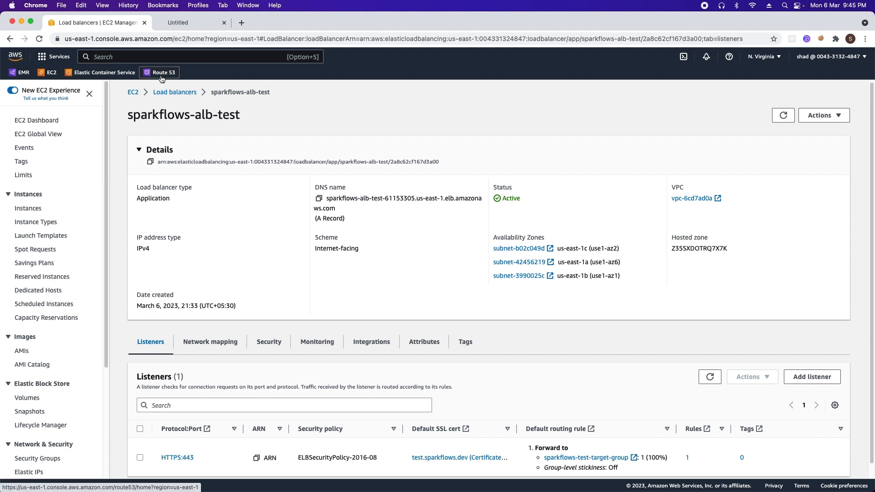
pyautogui.click(184, 22)
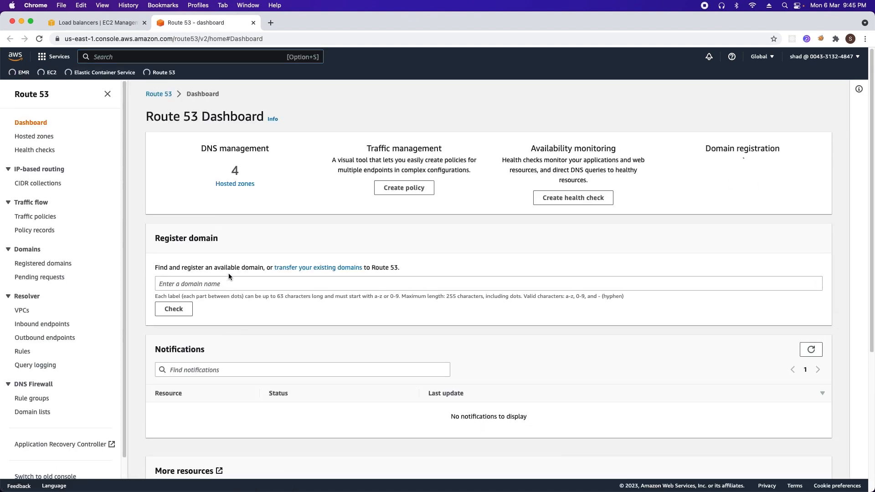
pyautogui.click(235, 184)
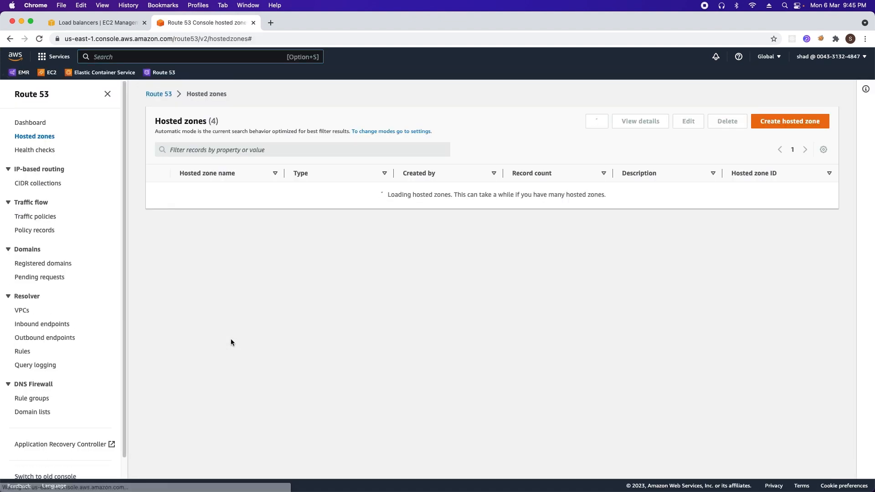
pyautogui.click(201, 246)
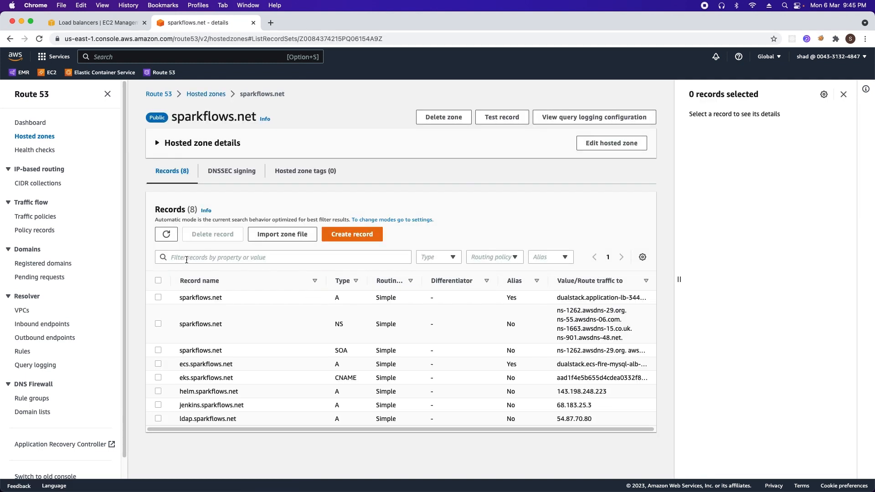
# - Start a new record in the sparkflows.net zone with the name test and the record type CNAME
pyautogui.click(344, 234)
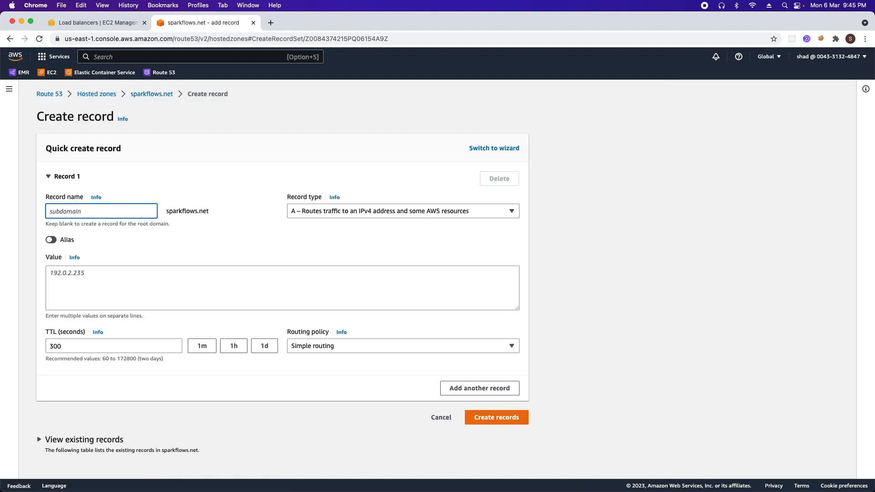
pyautogui.write('test')
pyautogui.click(87, 278)
pyautogui.click(343, 210)
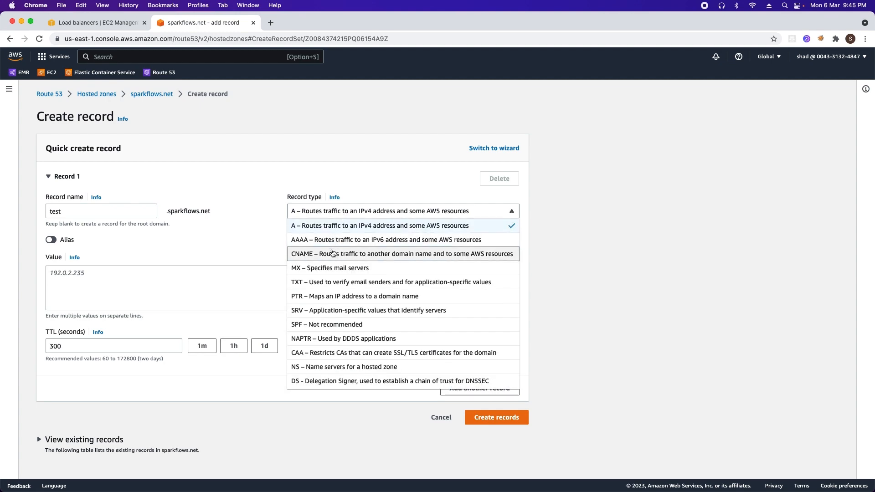
pyautogui.click(333, 254)
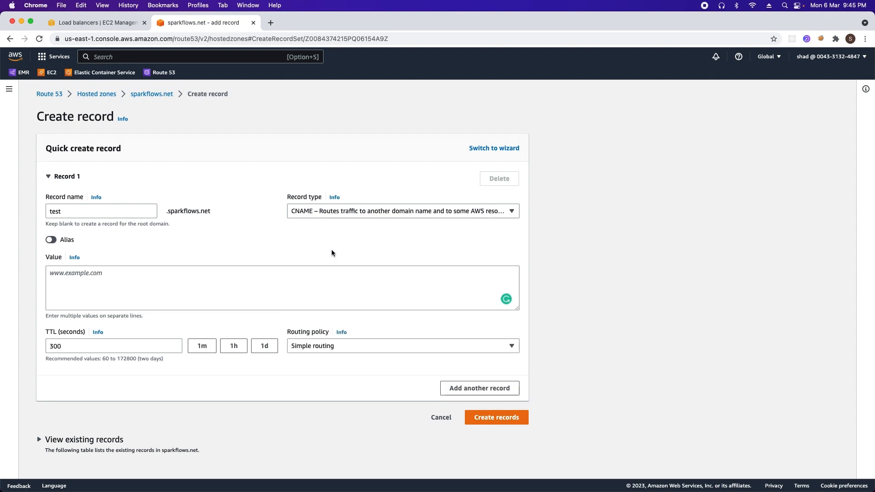
# - Copy the DNS name of sparkflows-alb-test from its details page into the CNAME record's value
pyautogui.click(114, 24)
pyautogui.click(319, 200)
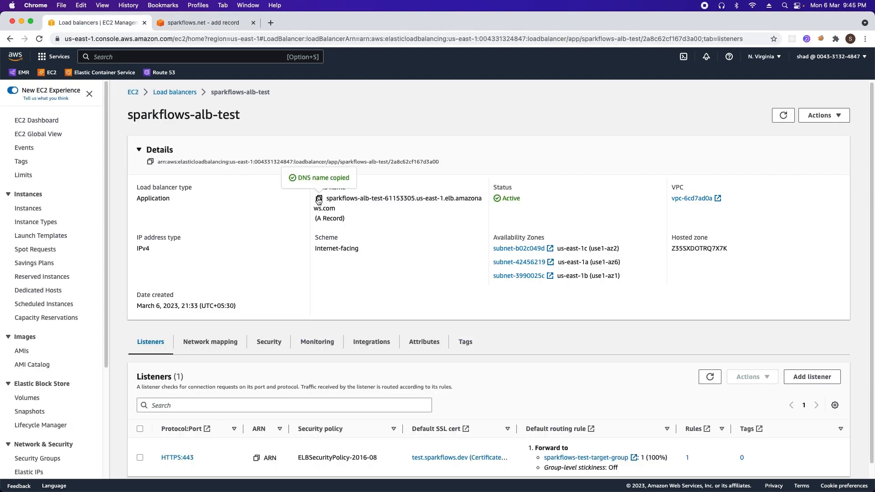
pyautogui.click(203, 23)
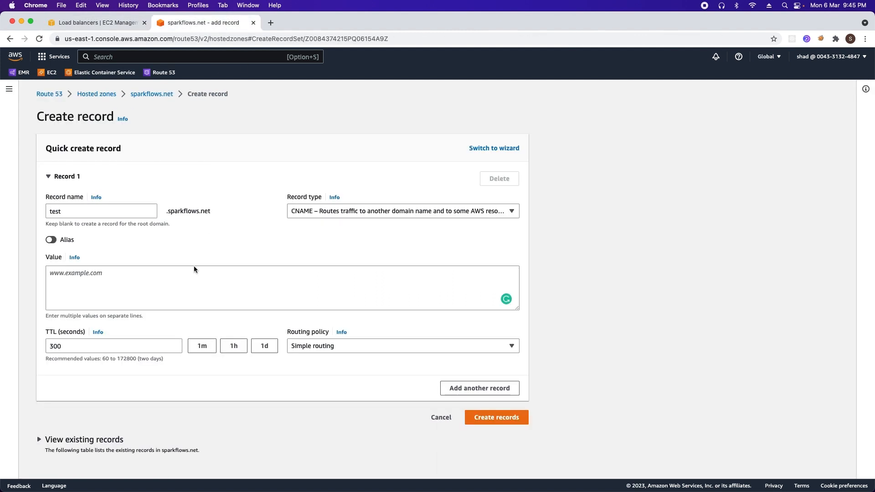
pyautogui.click(191, 274)
pyautogui.press('super+v')
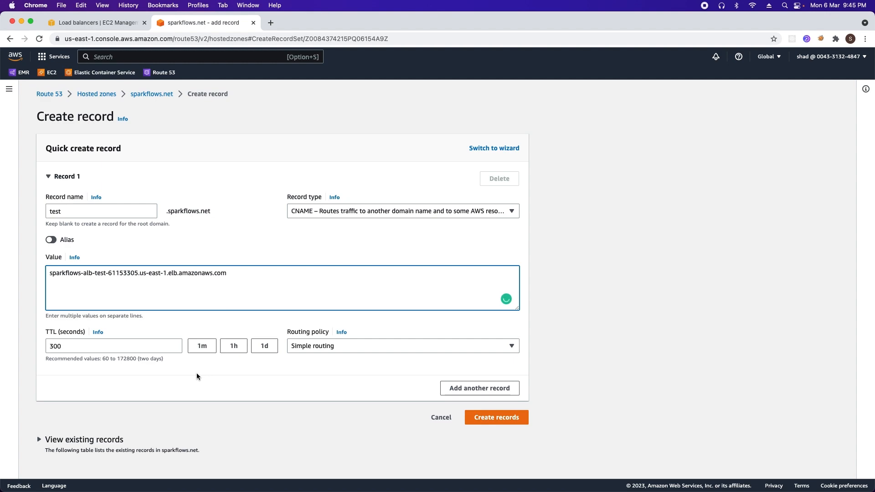
# - Set the record's TTL to 60 seconds and create the record in the hosted zone
pyautogui.click(201, 348)
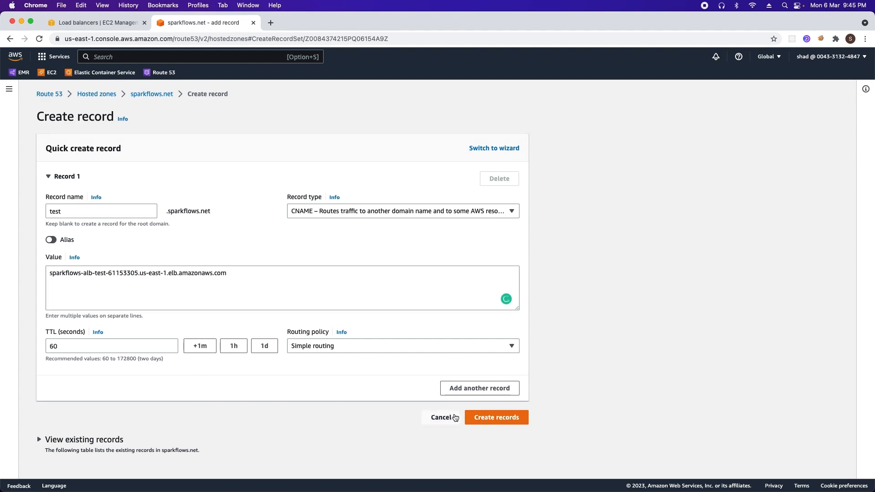
pyautogui.click(503, 417)
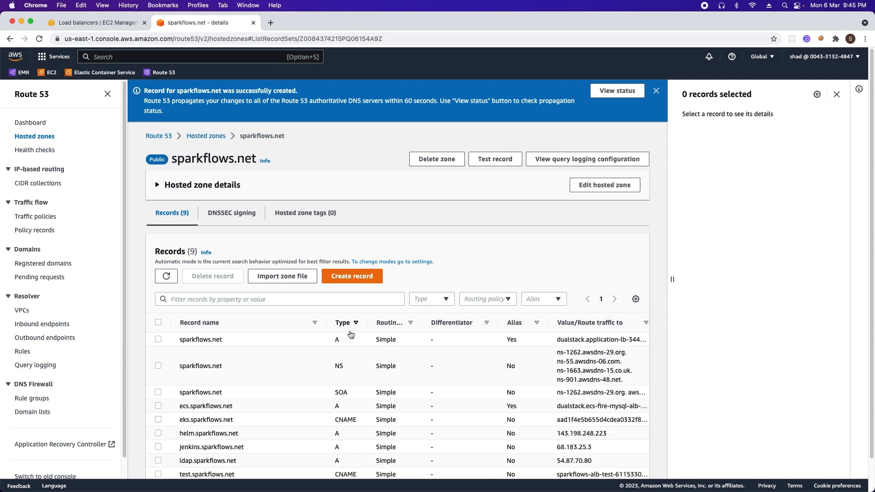
pyautogui.scroll(-2, 351, 335)
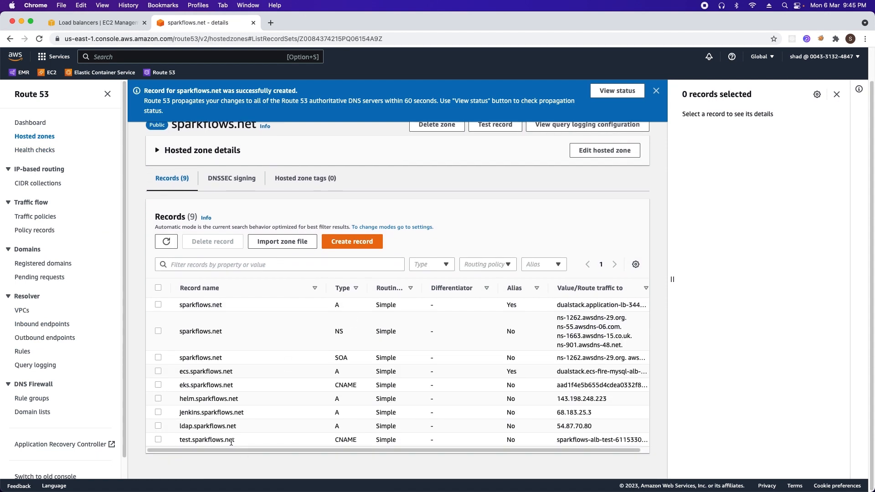
pyautogui.moveTo(236, 440); pyautogui.dragTo(178, 440)
pyautogui.press('super+c')
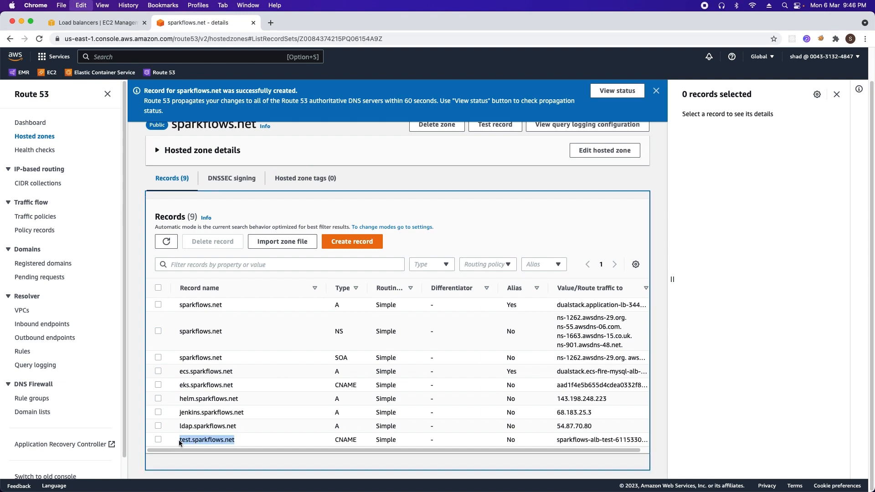
pyautogui.press('super+t')
pyautogui.write('ht')
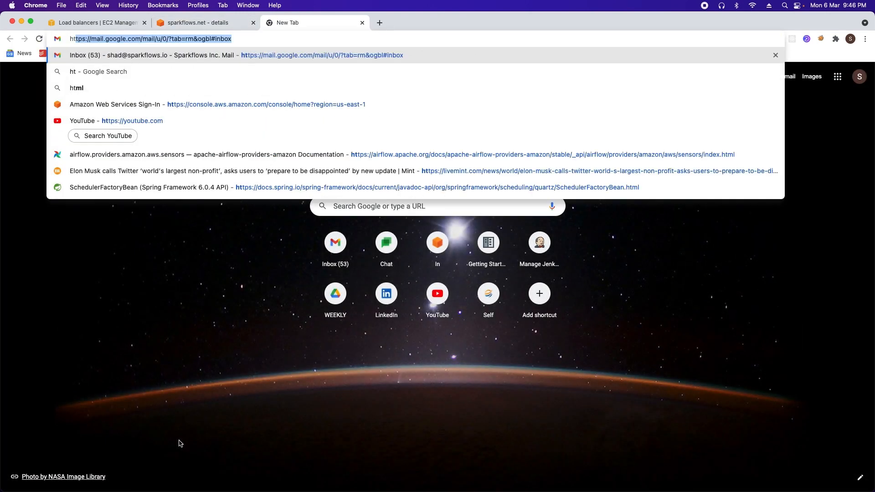
pyautogui.write('tps://')
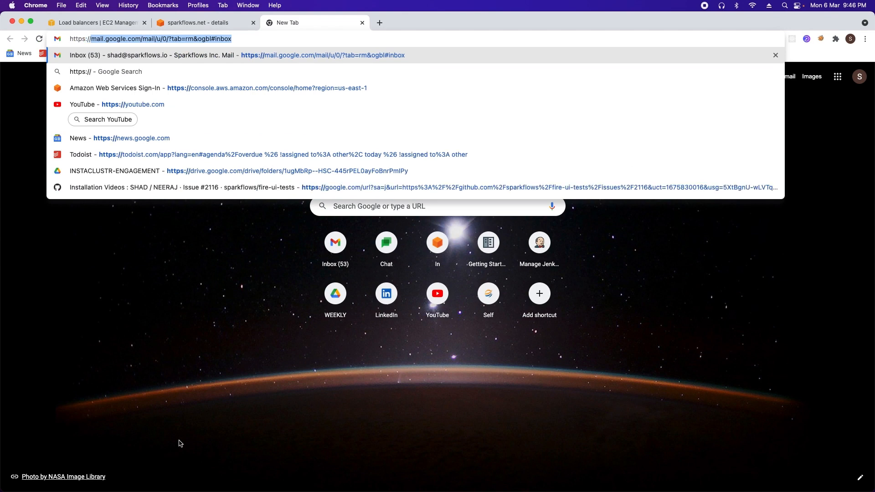
pyautogui.press('super+v')
pyautogui.press('Return')
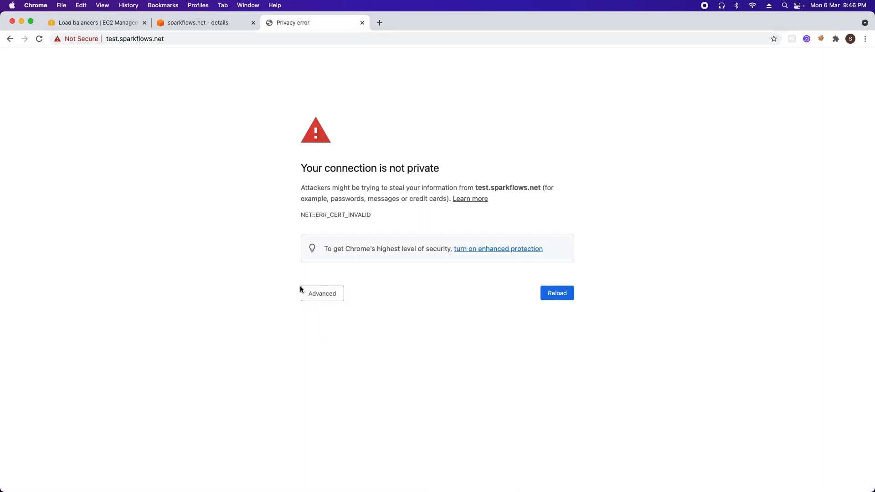
# - View the details of the certificate served at test.sparkflows.net
pyautogui.click(91, 39)
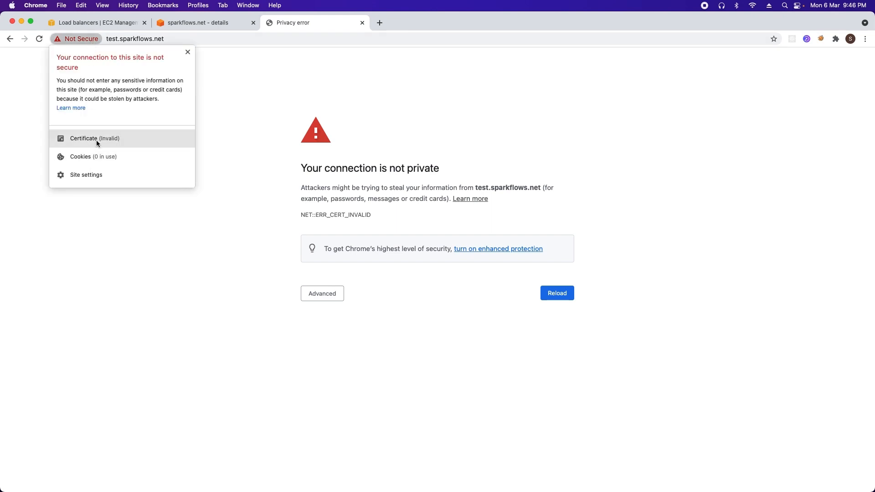
pyautogui.click(96, 140)
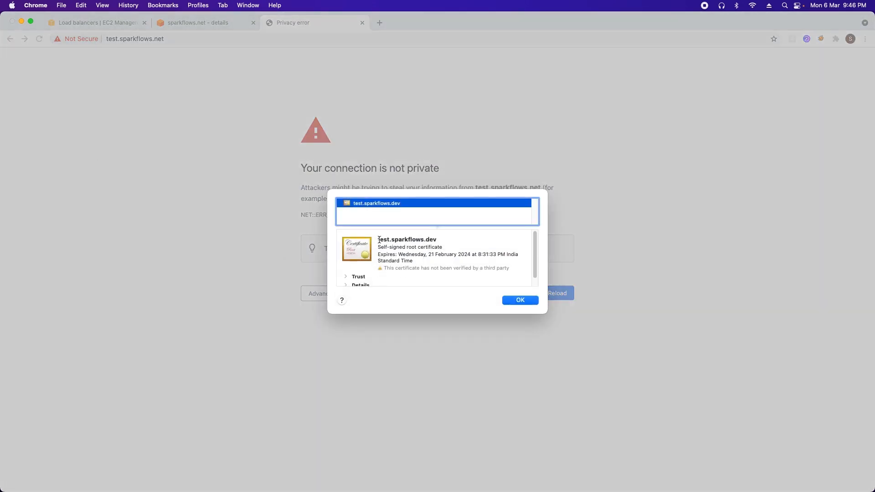